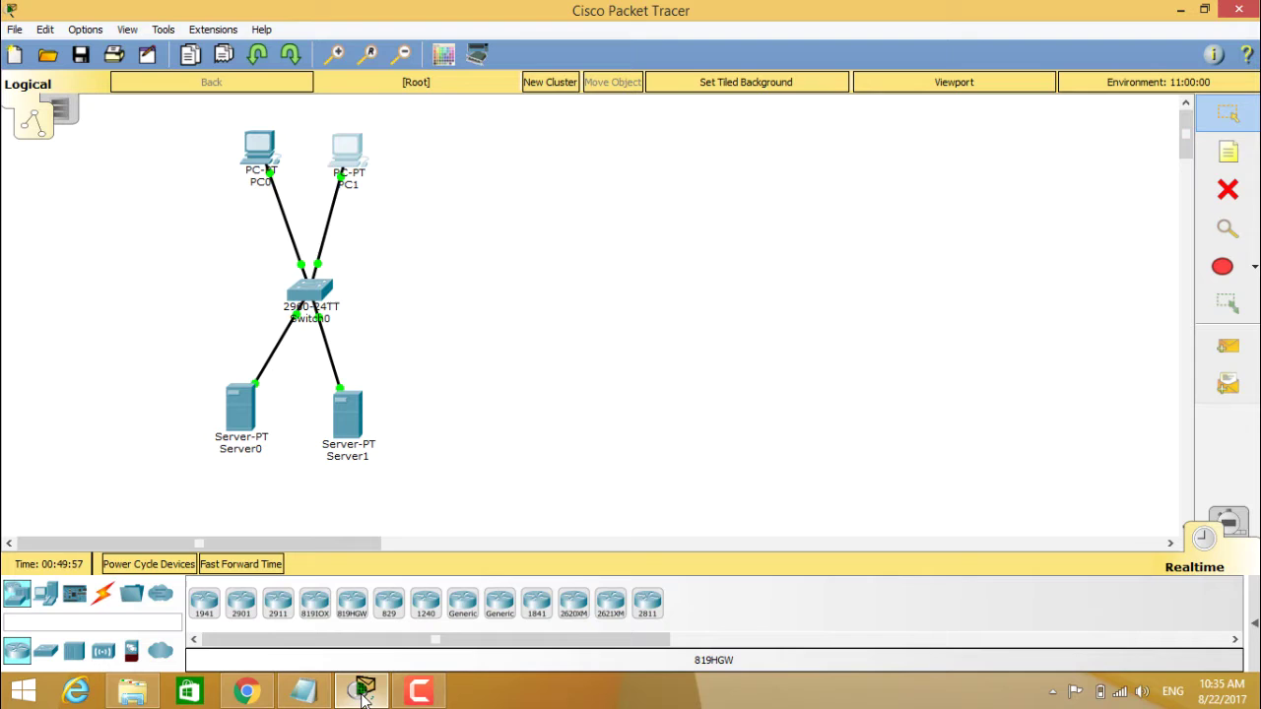
Step: Show PC1's Desktop applications, scrolling the list from IP Configuration down to IoE IDE
left_click(356, 145)
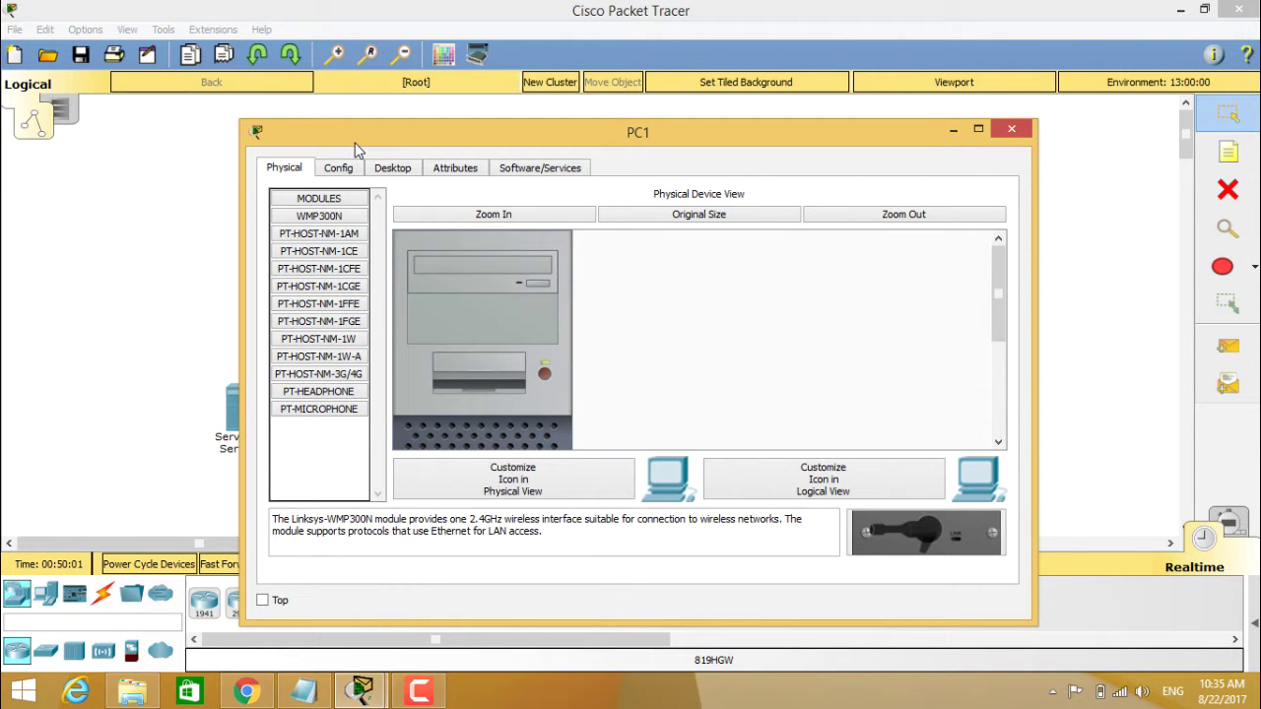
left_click(391, 169)
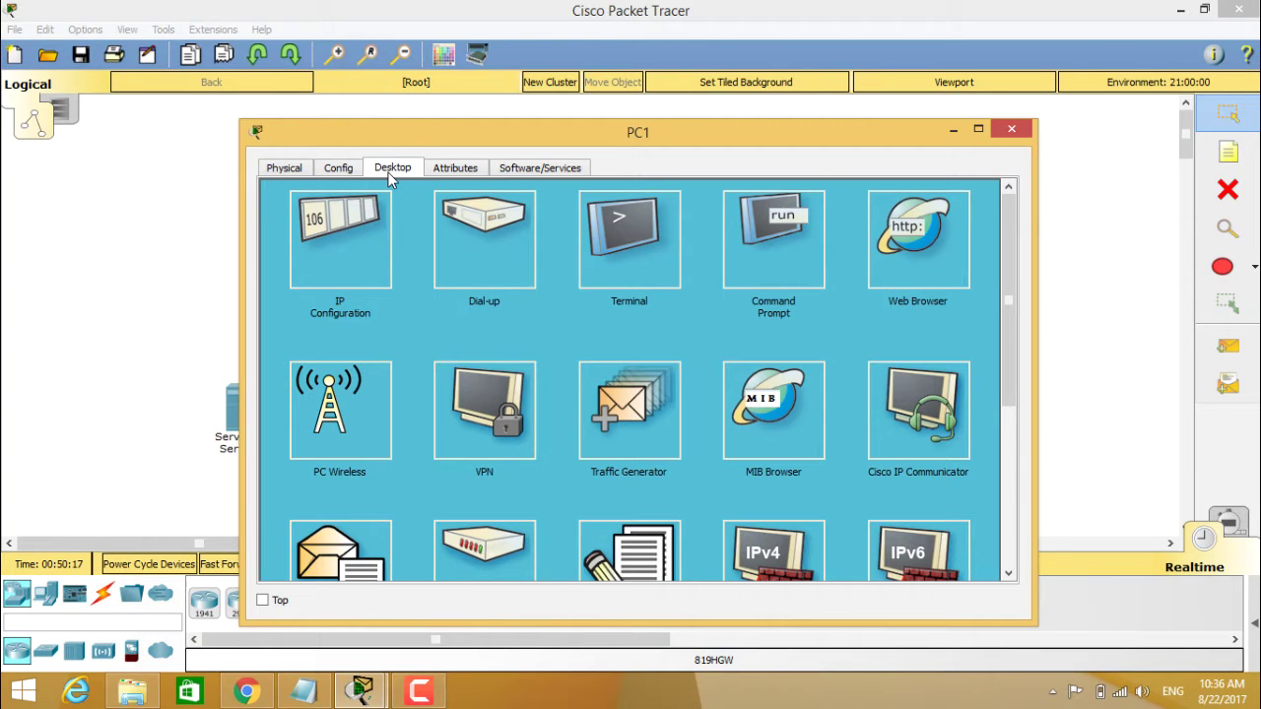
left_click(1008, 574)
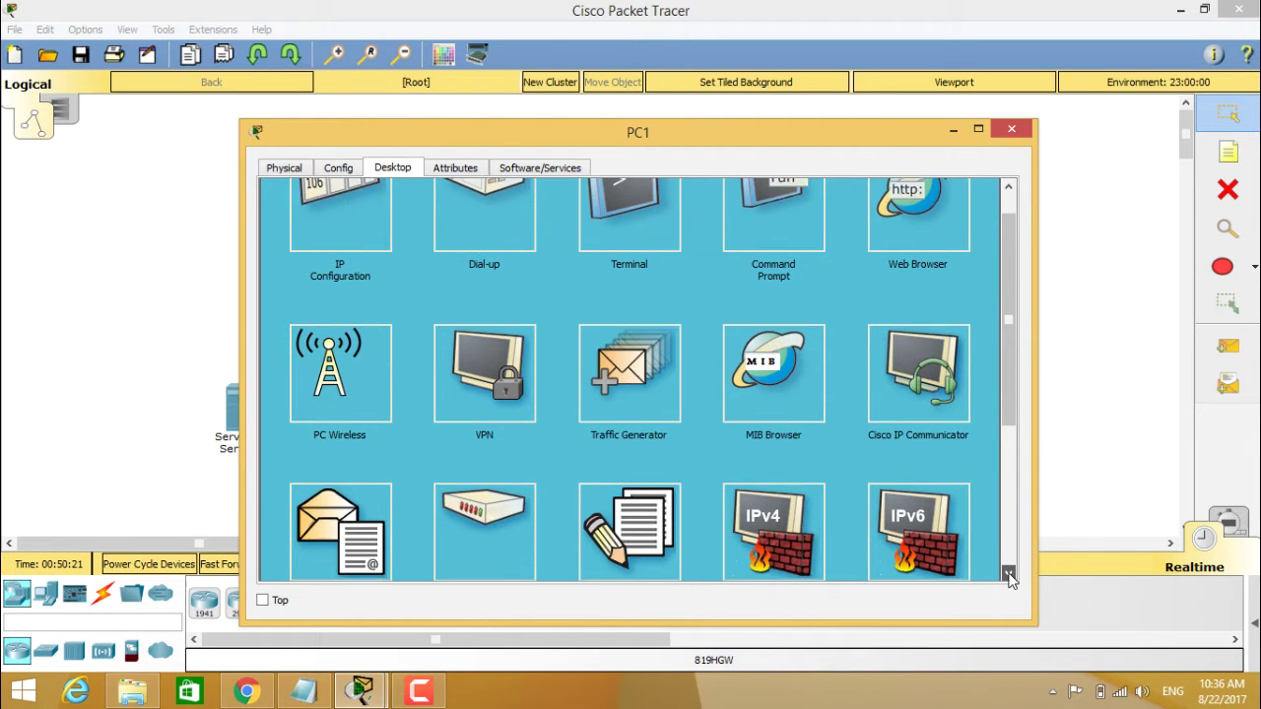
left_click(1008, 573)
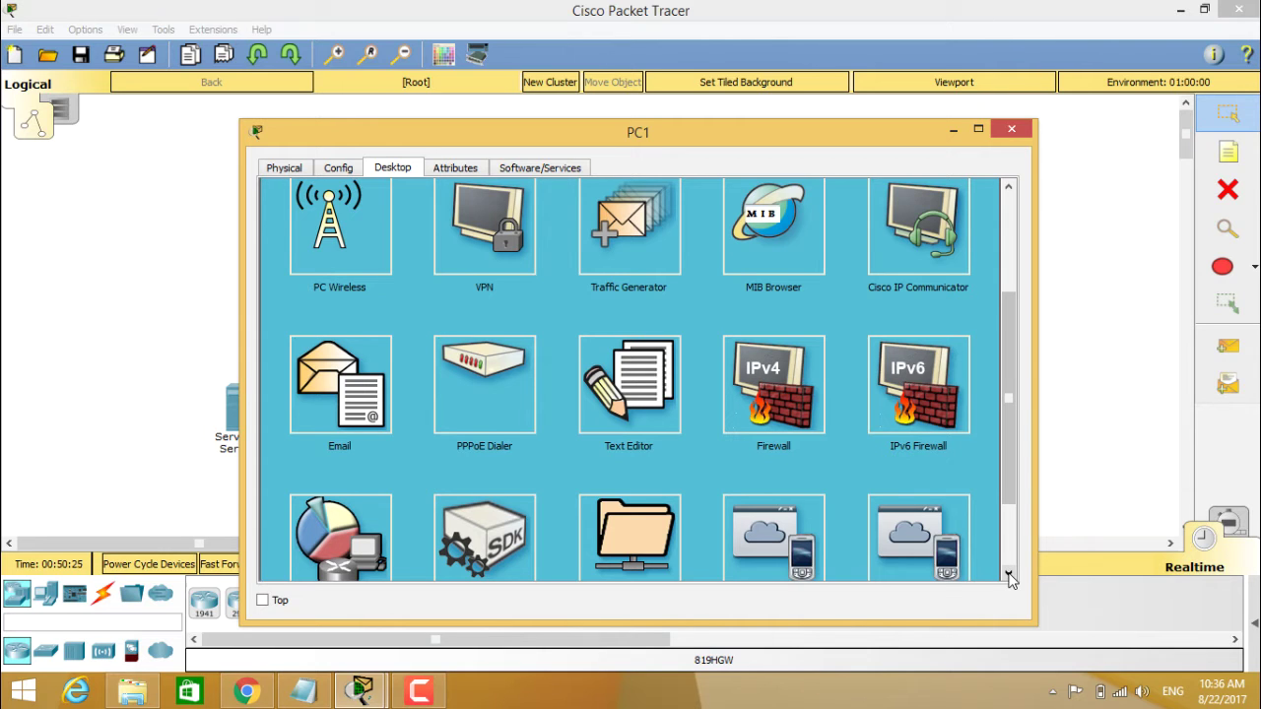
left_click(1008, 574)
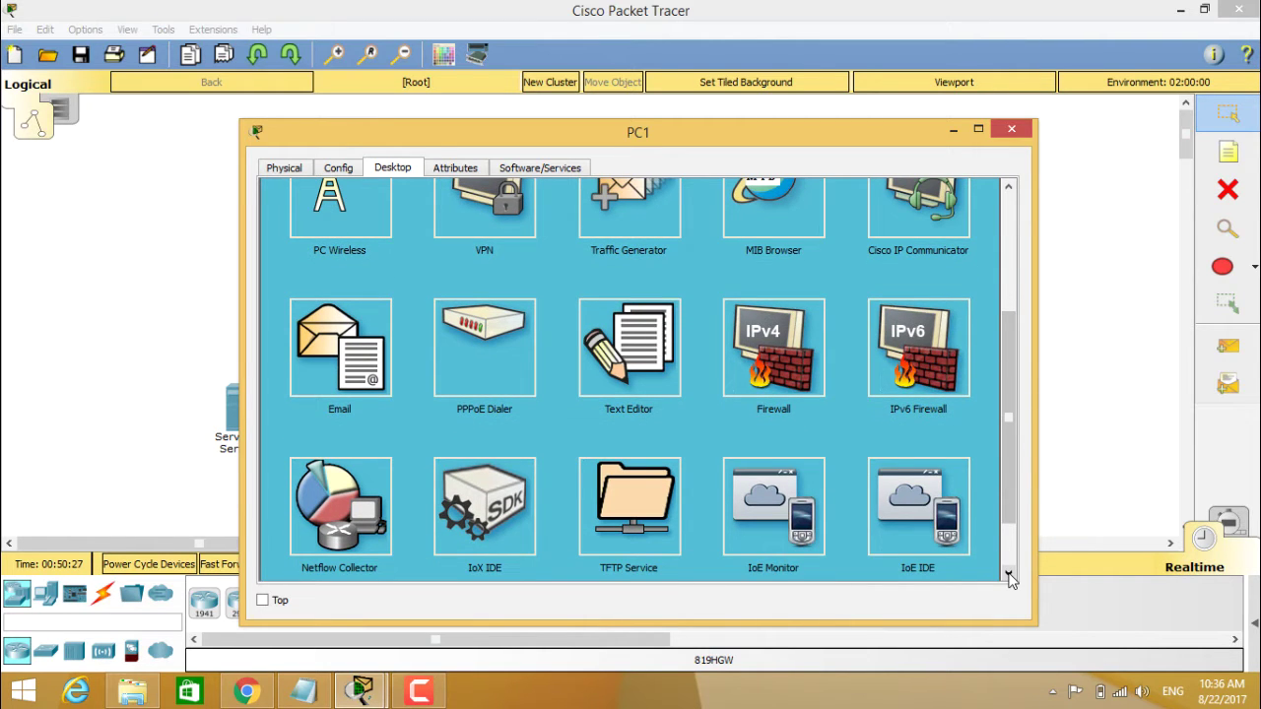
left_click(1008, 574)
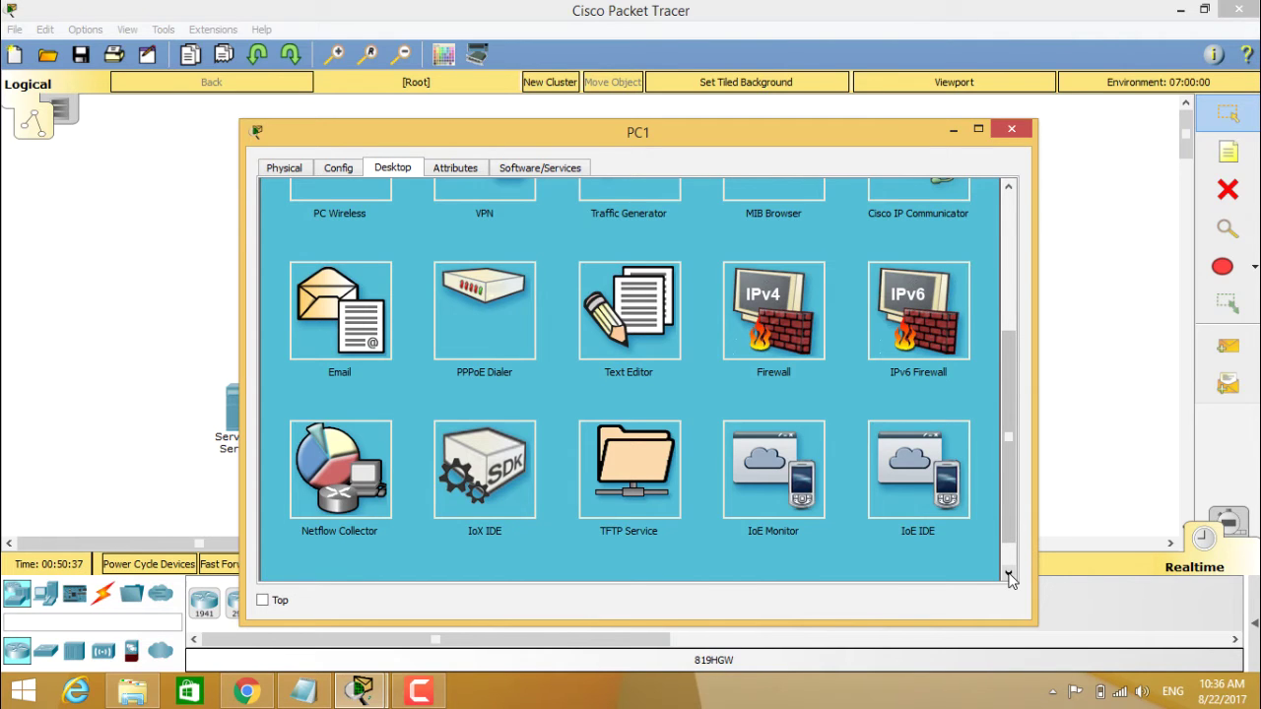
left_click(1008, 575)
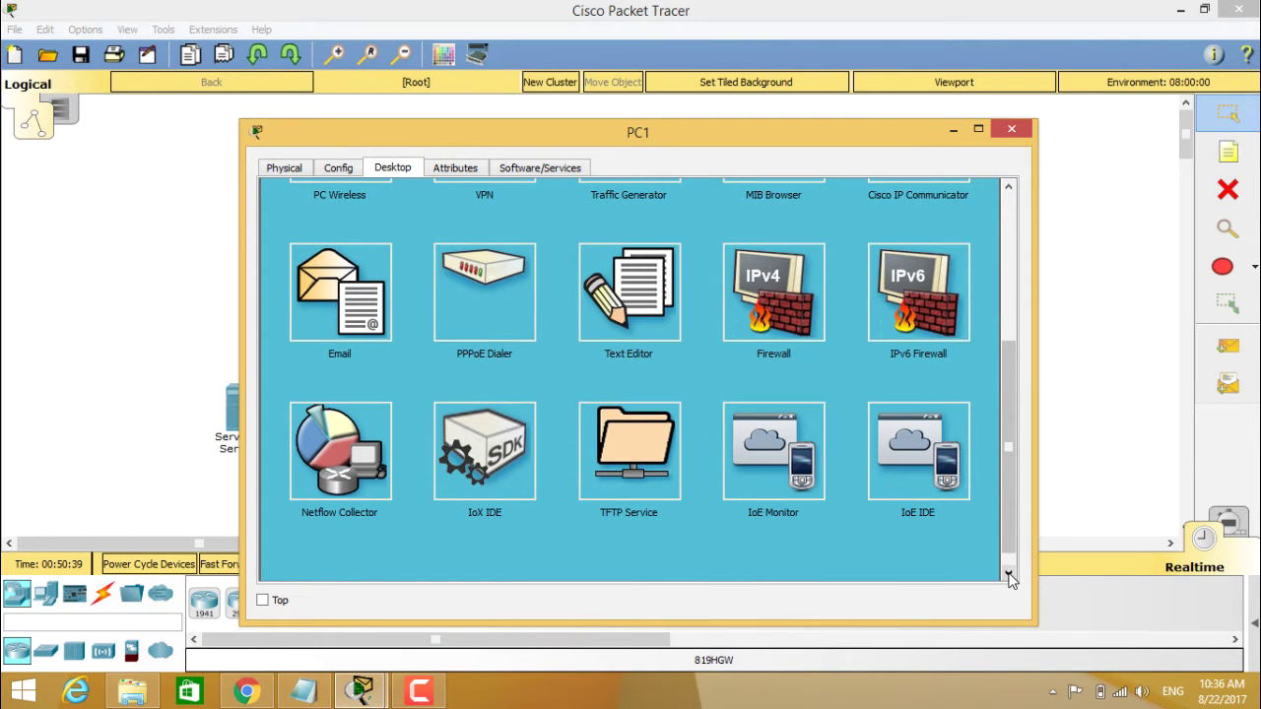
left_click(1007, 340)
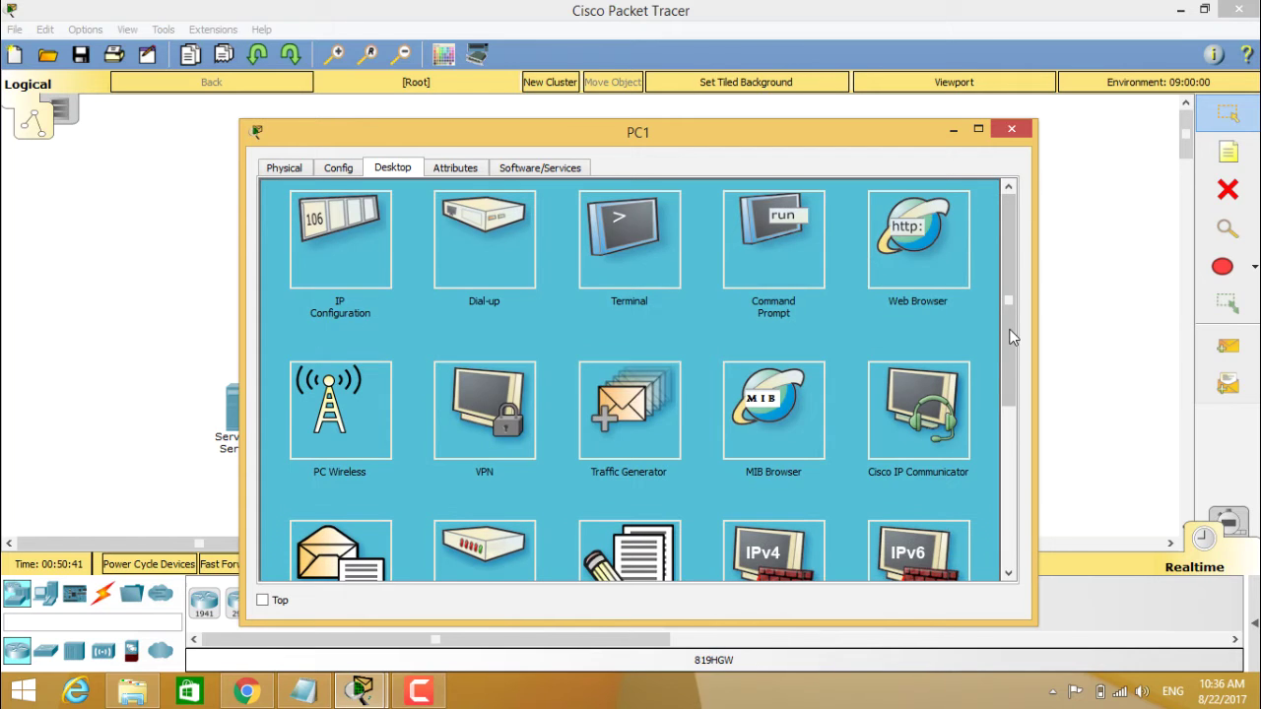
Step: Enter default gateway 192.168.5.3 in PC1's IP Configuration, then close PC1's window
left_click(342, 259)
type("192.168.1.2")
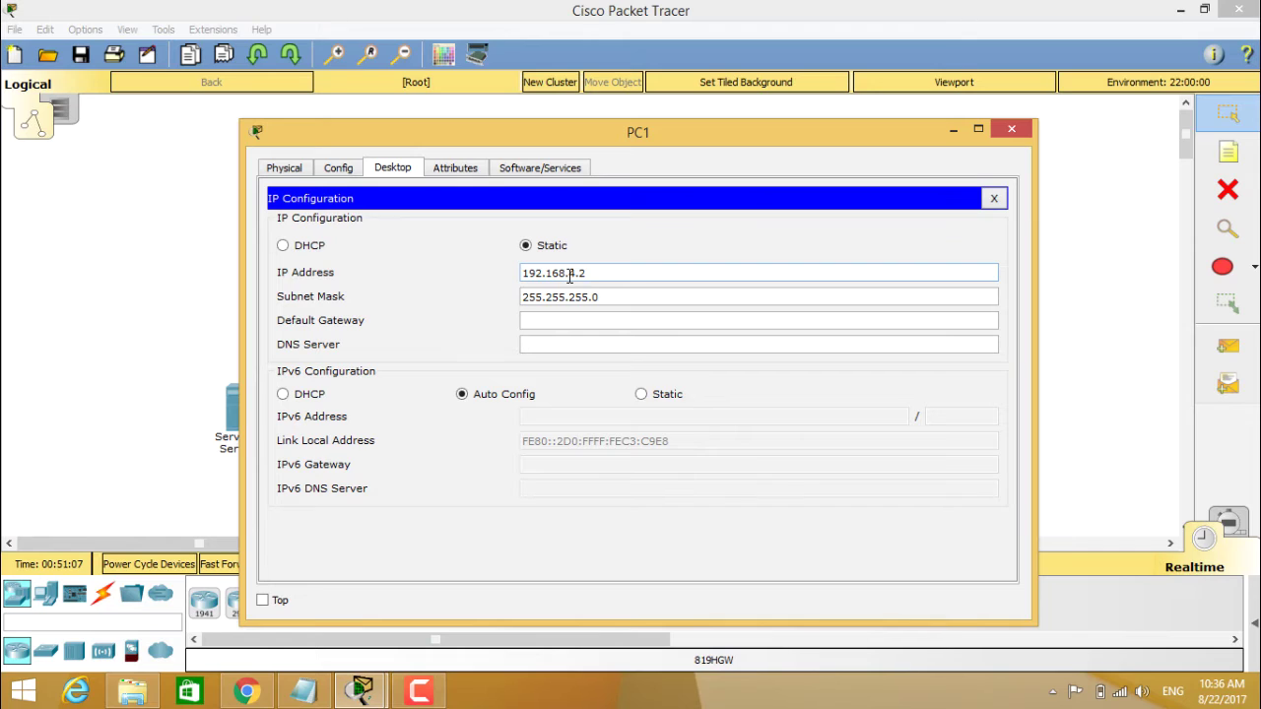
left_click(556, 315)
type("19")
type("2.16")
type("8.5.")
type("3")
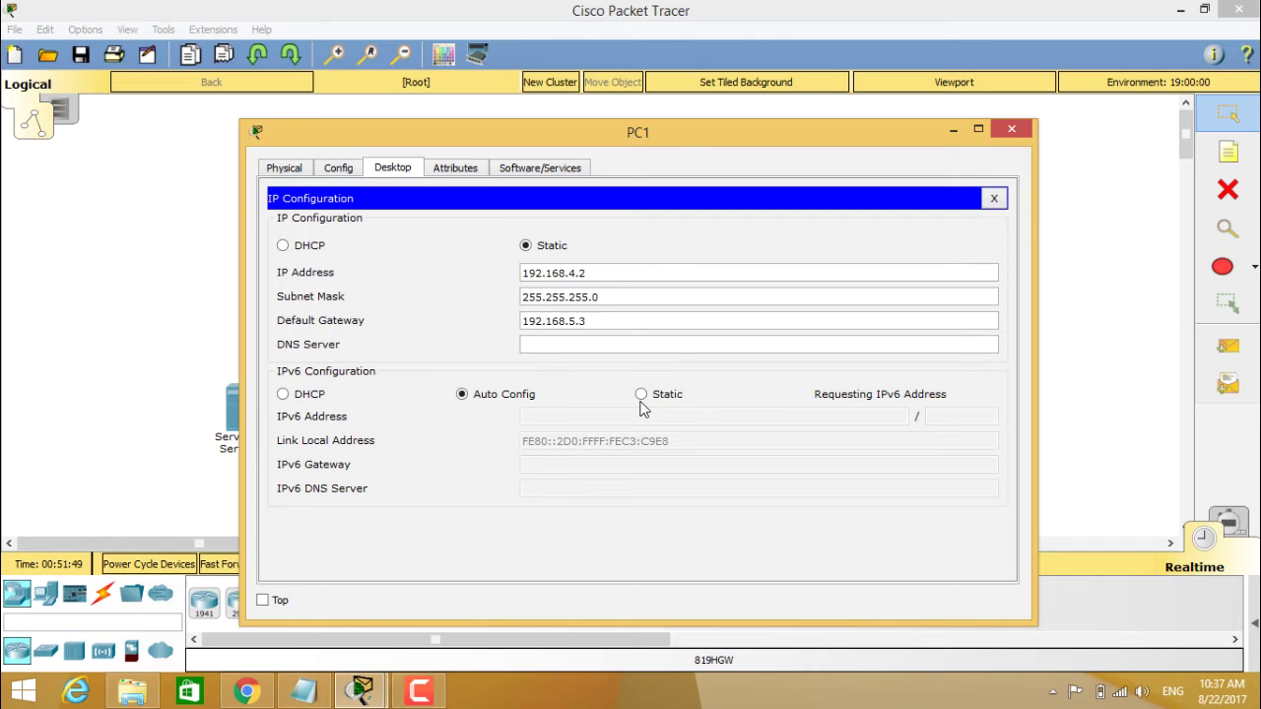
left_click(1014, 131)
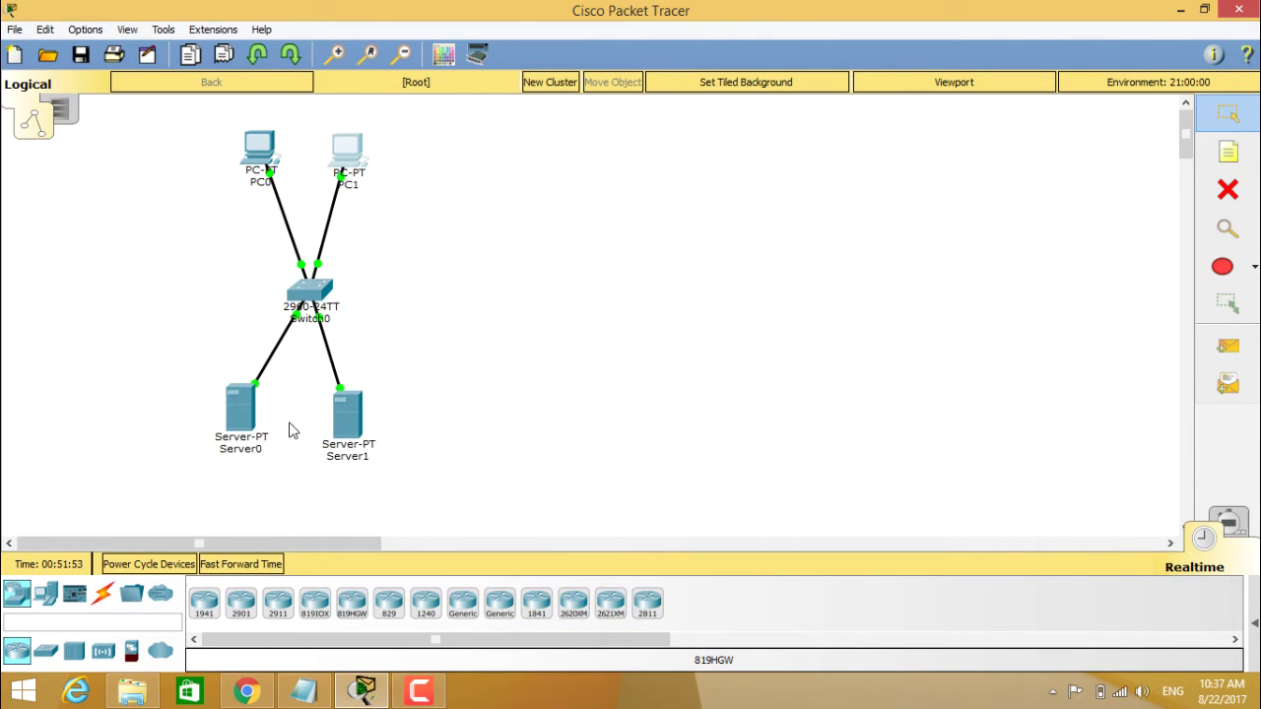
mouse_move(348, 414)
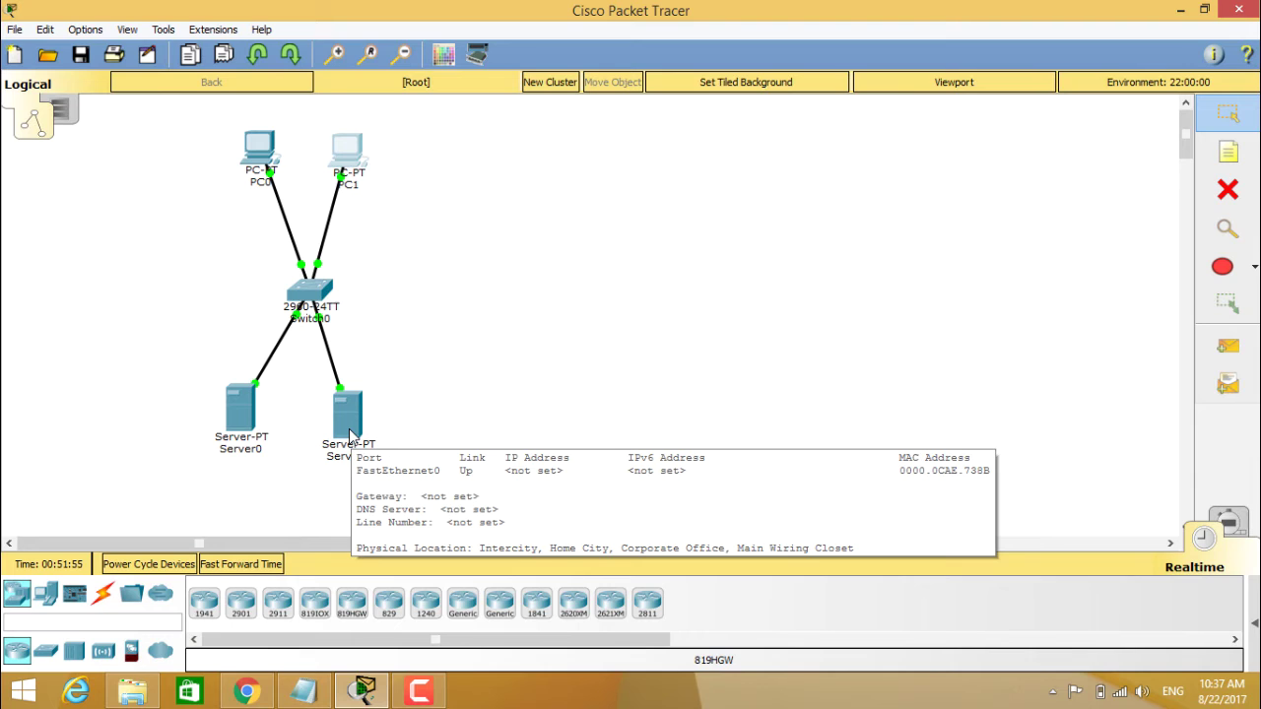
Step: Open IP Configuration in Server1's Desktop tab, showing empty static IPv4 fields
left_click(350, 433)
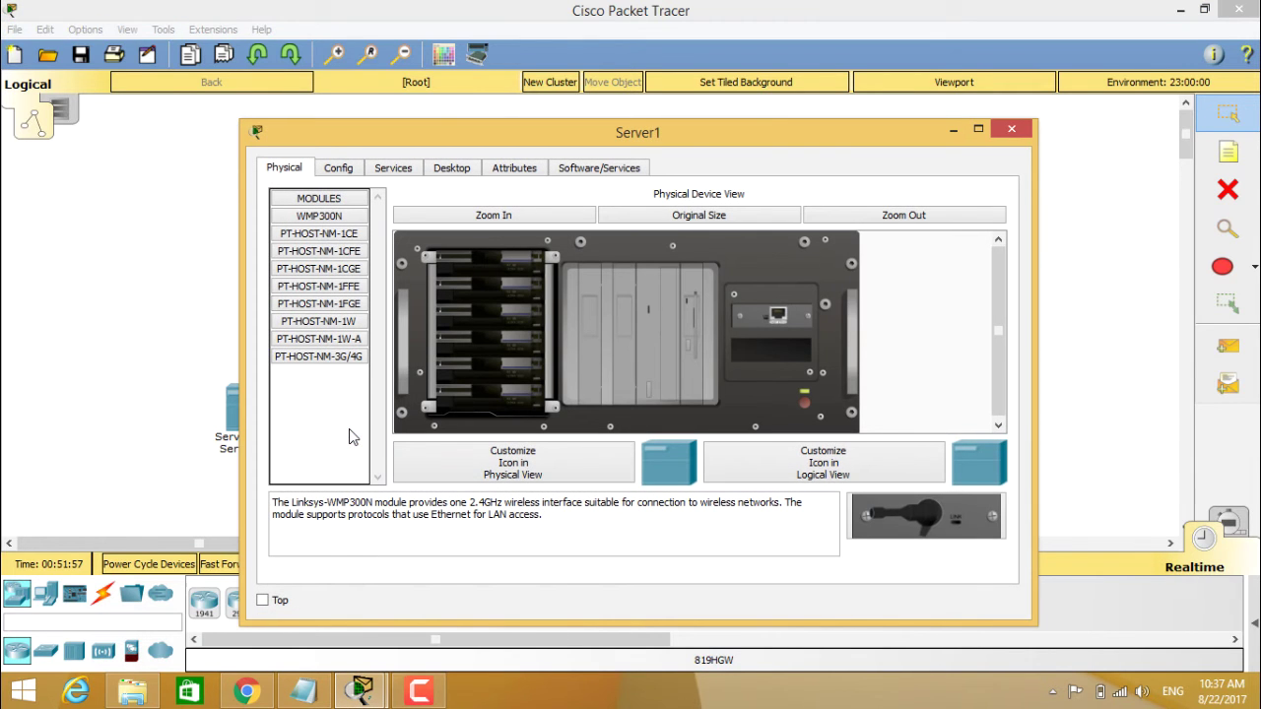
left_click(453, 167)
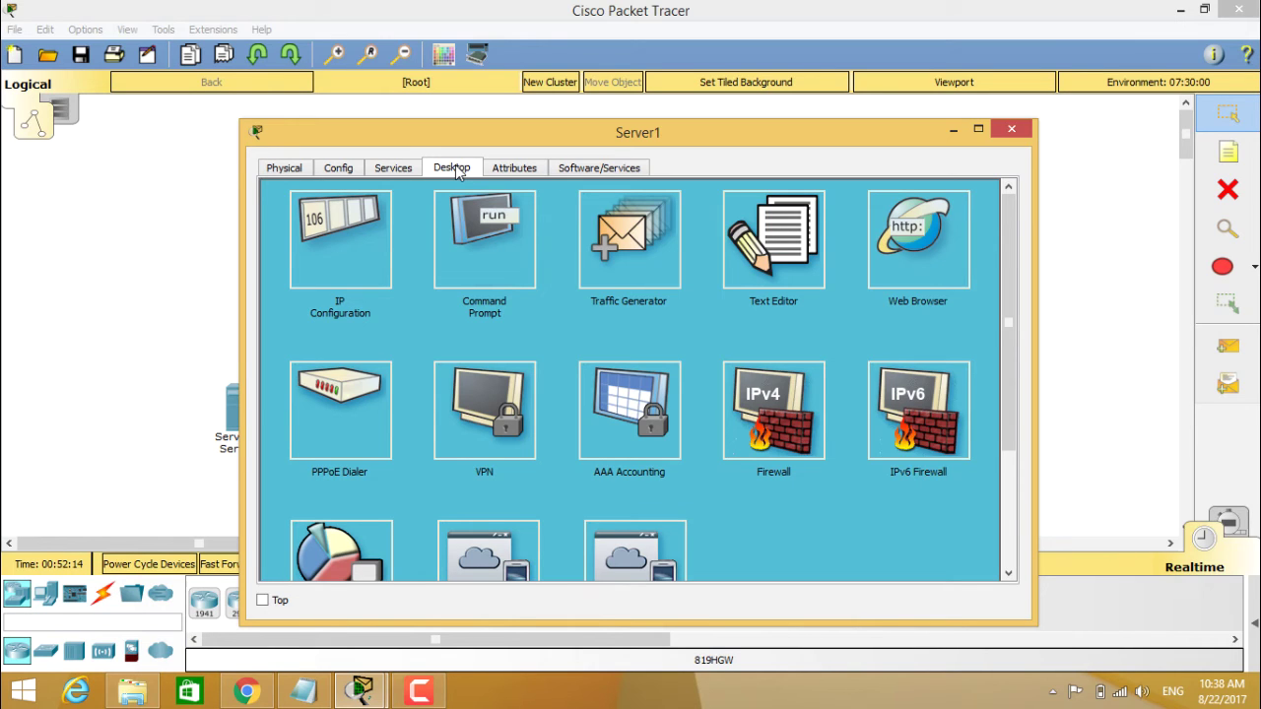
left_click(315, 248)
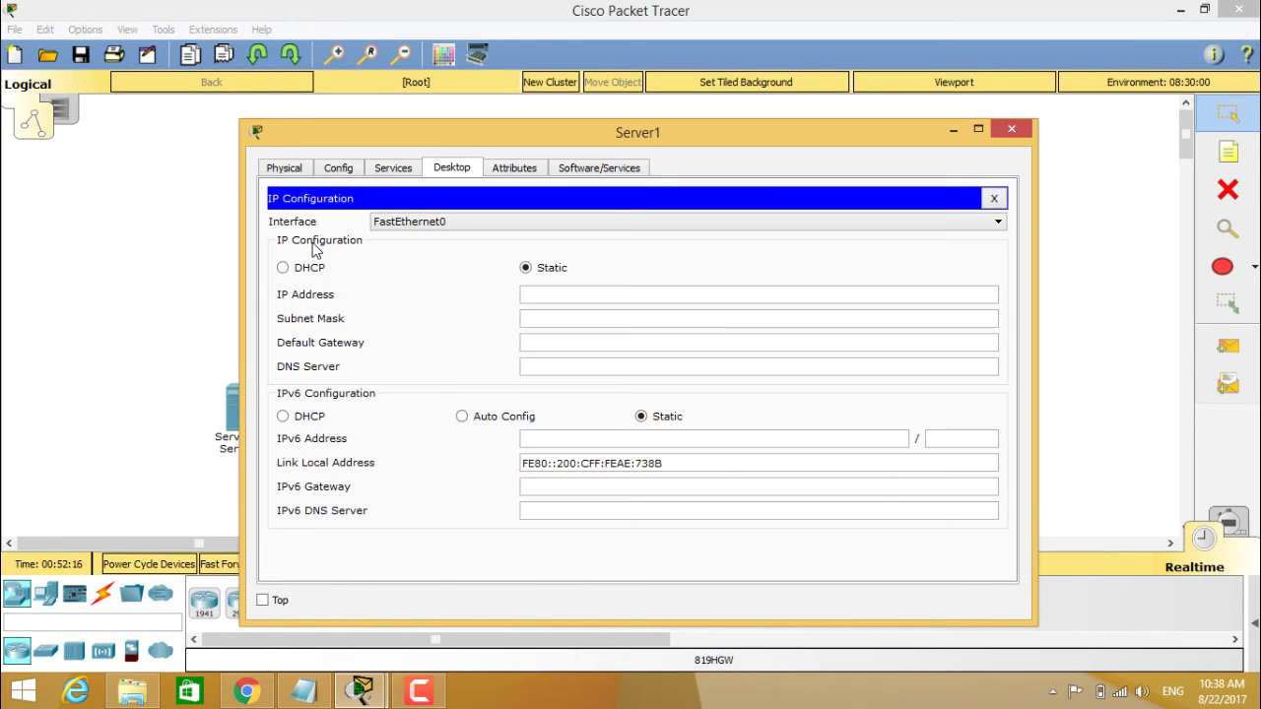
Step: Keep FastEthernet0 as Server1's interface and switch it to DHCP, getting APIPA 169.254.115.139
left_click(437, 222)
left_click(436, 222)
left_click(284, 269)
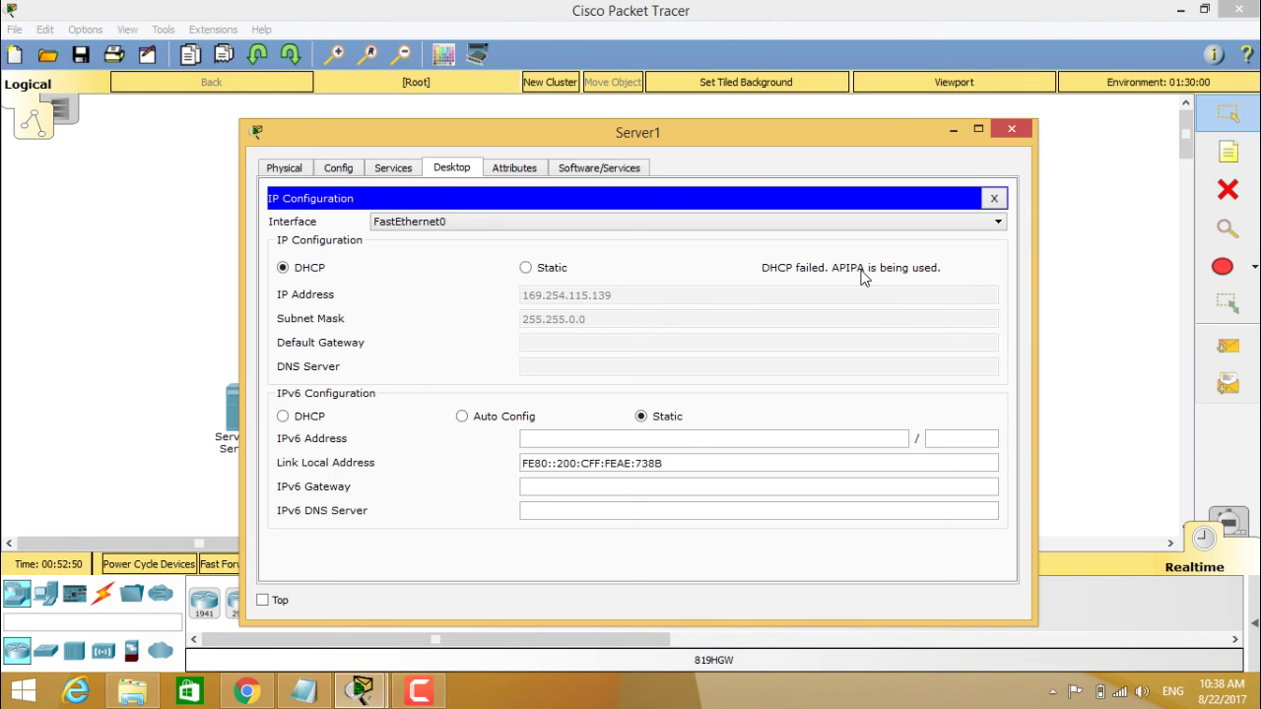
Step: Set Server1 to static 192.168.4.1, mask 255.255.255.0, gateway 192.168.5.3, and IPv6 auto-config
left_click(527, 268)
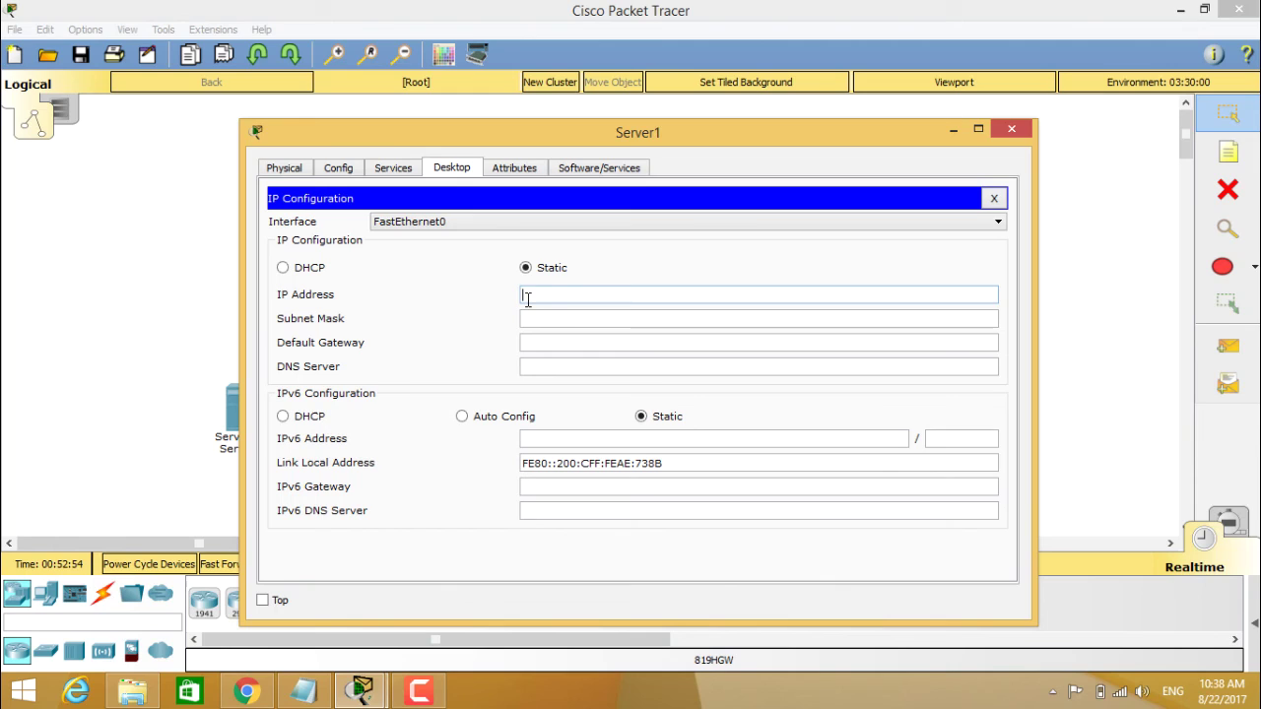
type("192")
type(".16")
type("8.")
type("4.1")
left_click(527, 322)
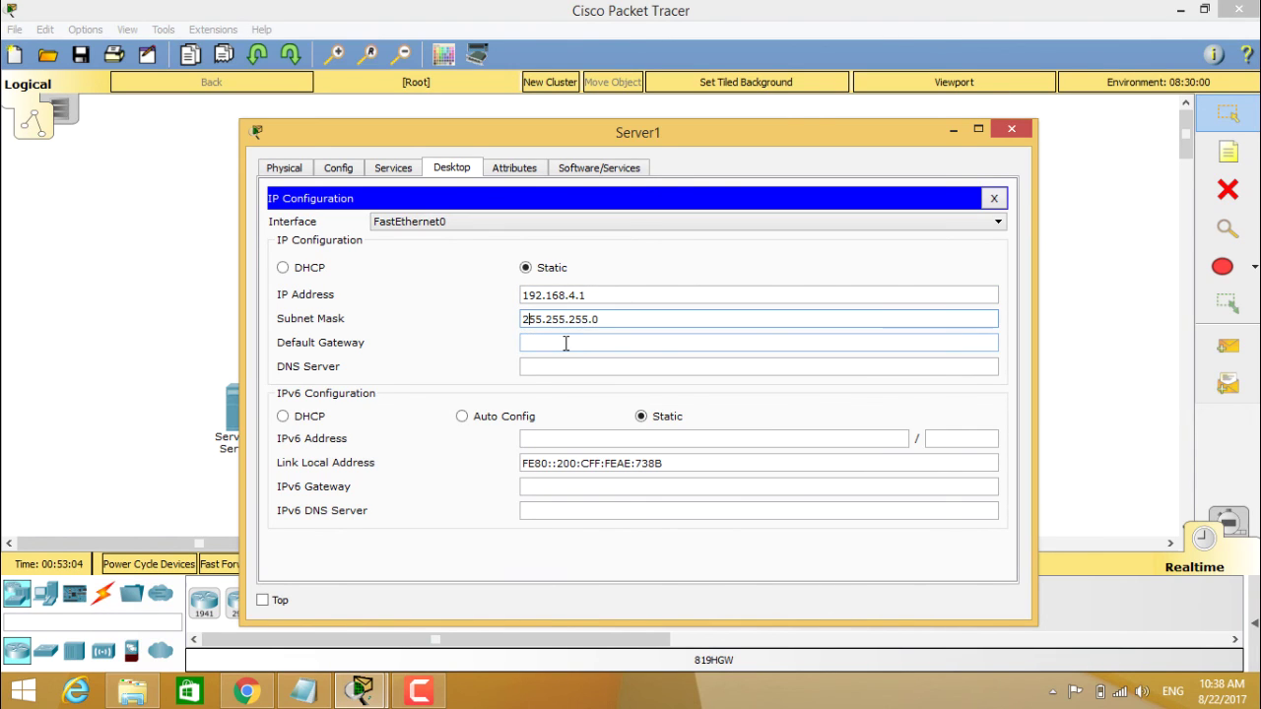
left_click(566, 342)
type("1")
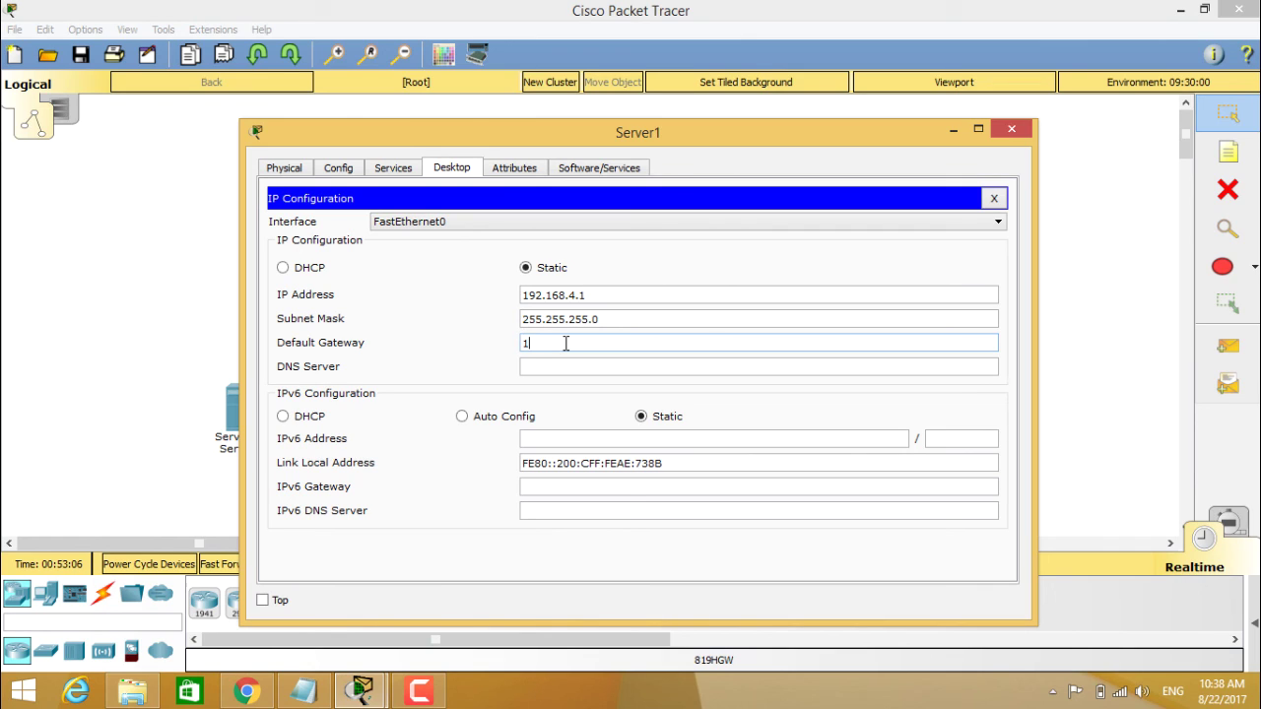
type("92.")
type("168")
type(".5.3")
left_click(609, 404)
left_click(464, 418)
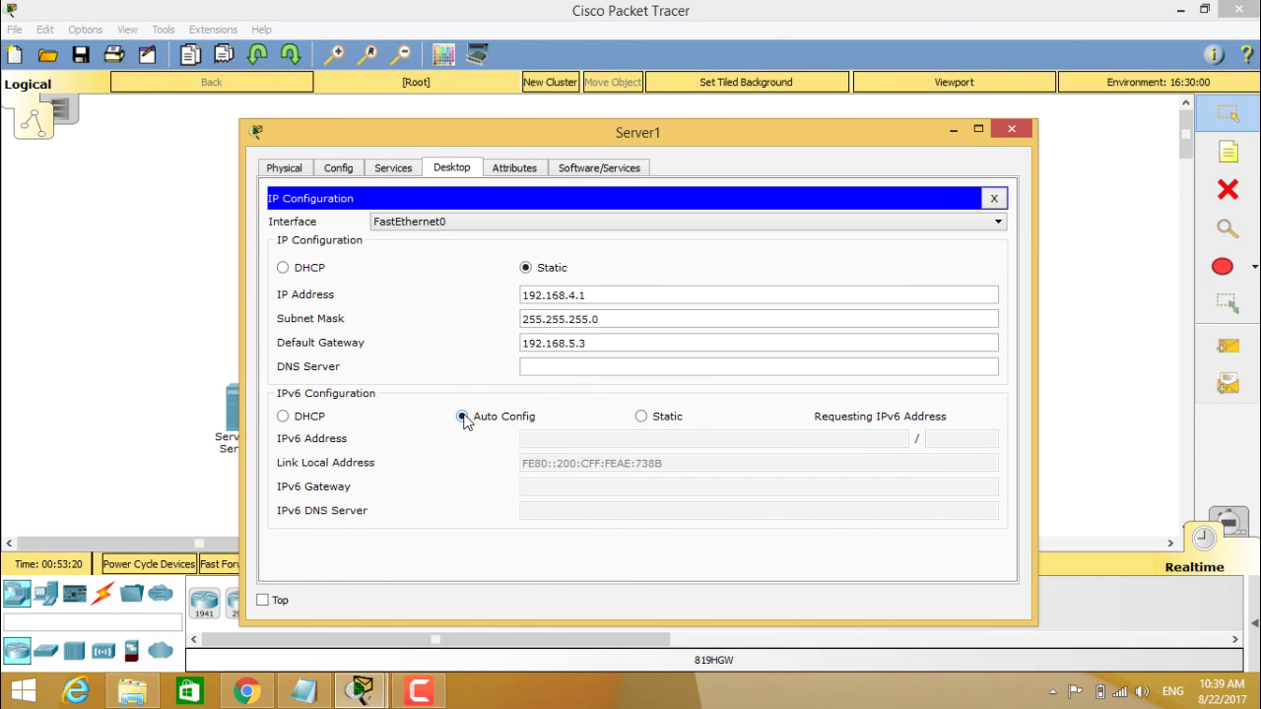